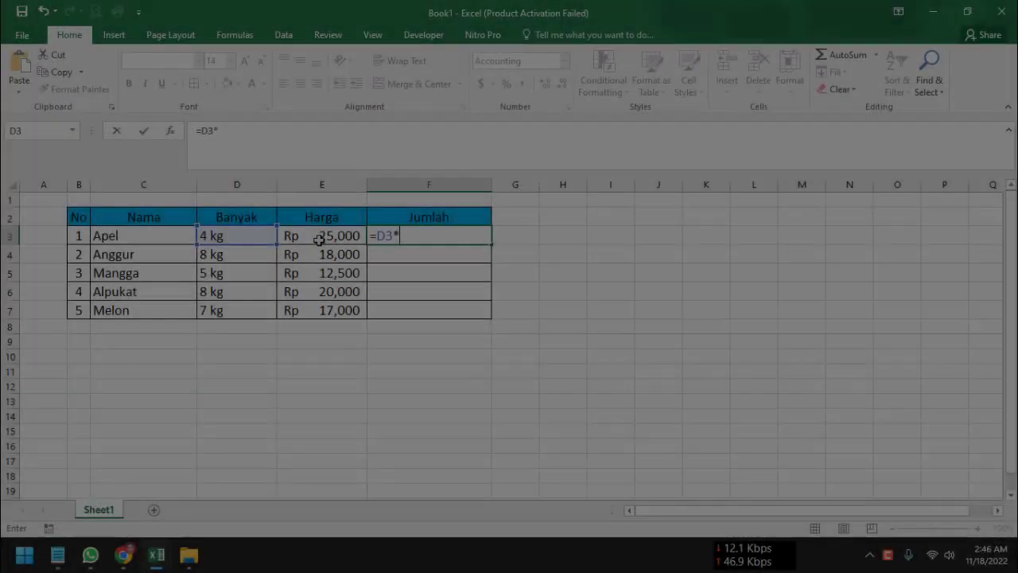
Confirm the pending quantity-times-price formula entries.
key(Return)
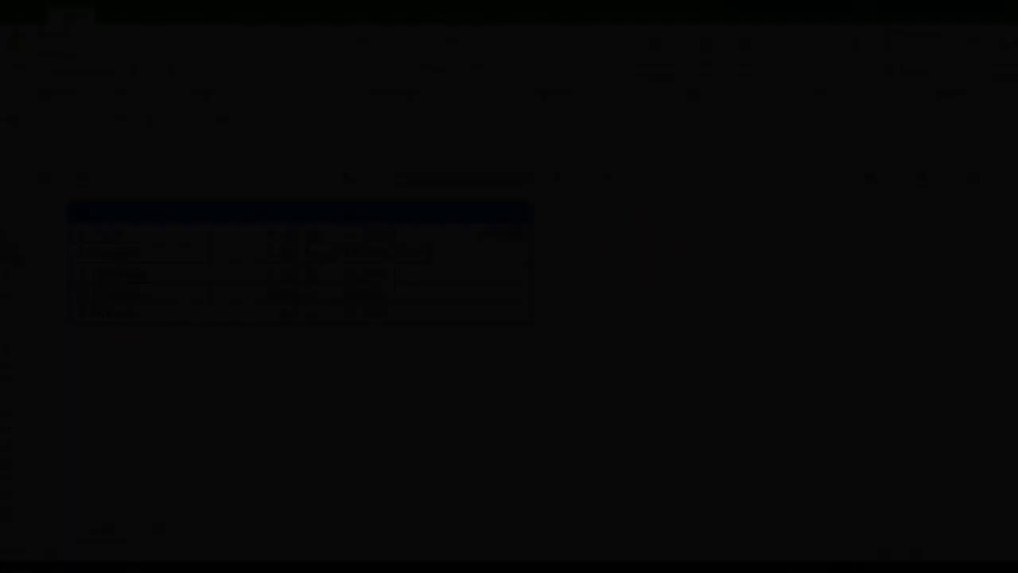
key(Return)
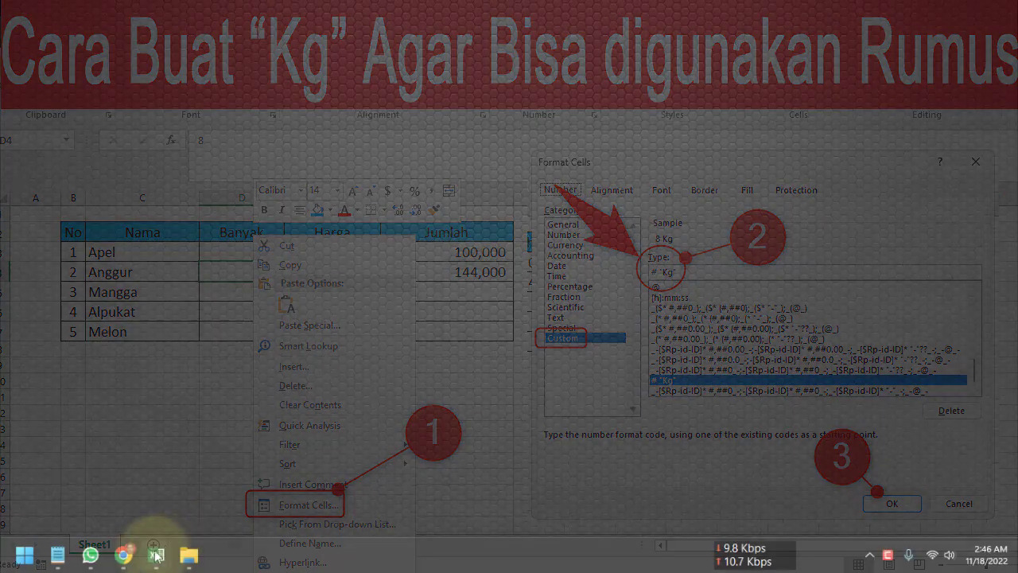
Back in Book1, enter =D3*E3 in F3 for Apel's total, which returns #VALUE!
mouse_move(160, 547)
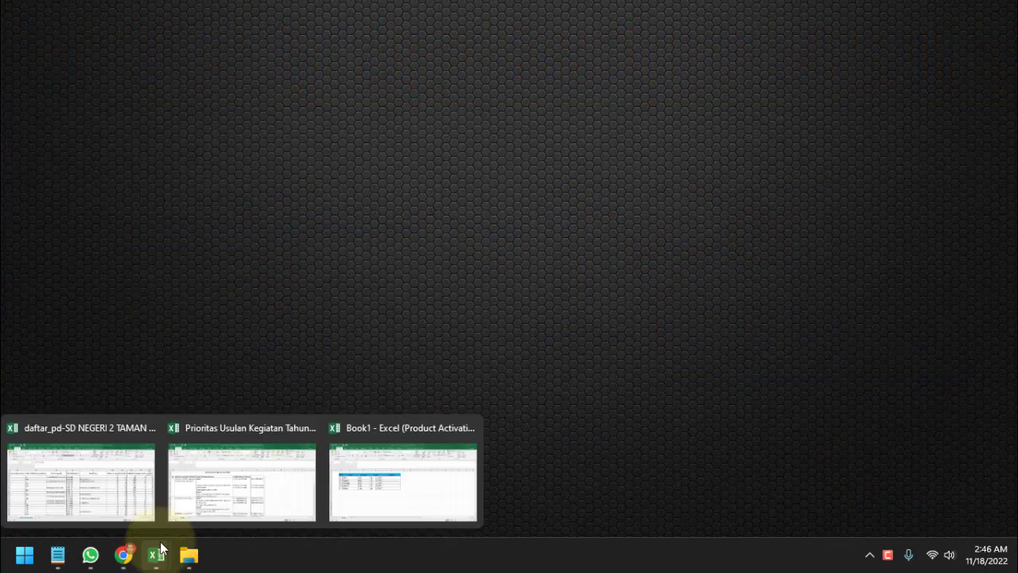
click(419, 504)
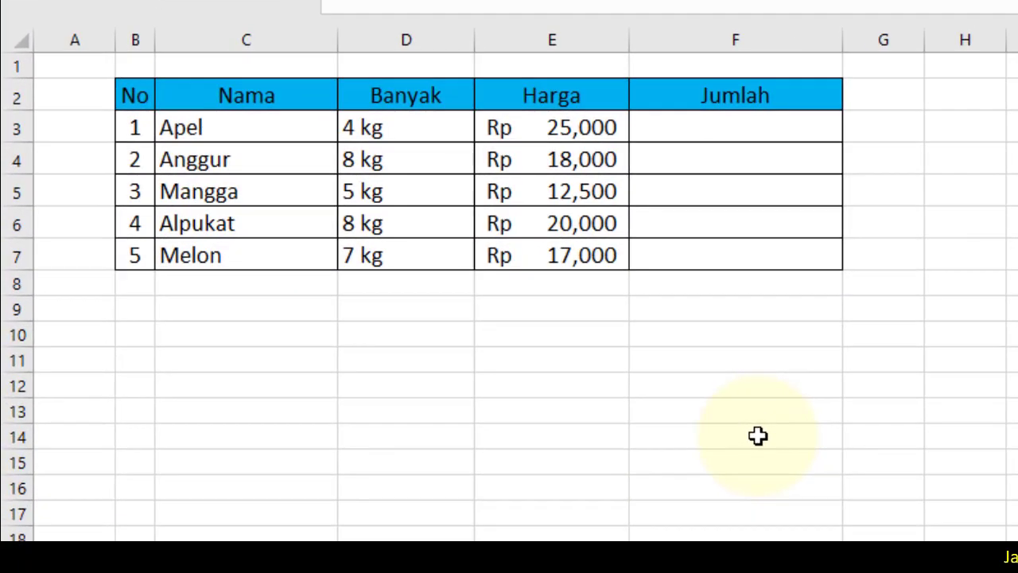
click(420, 129)
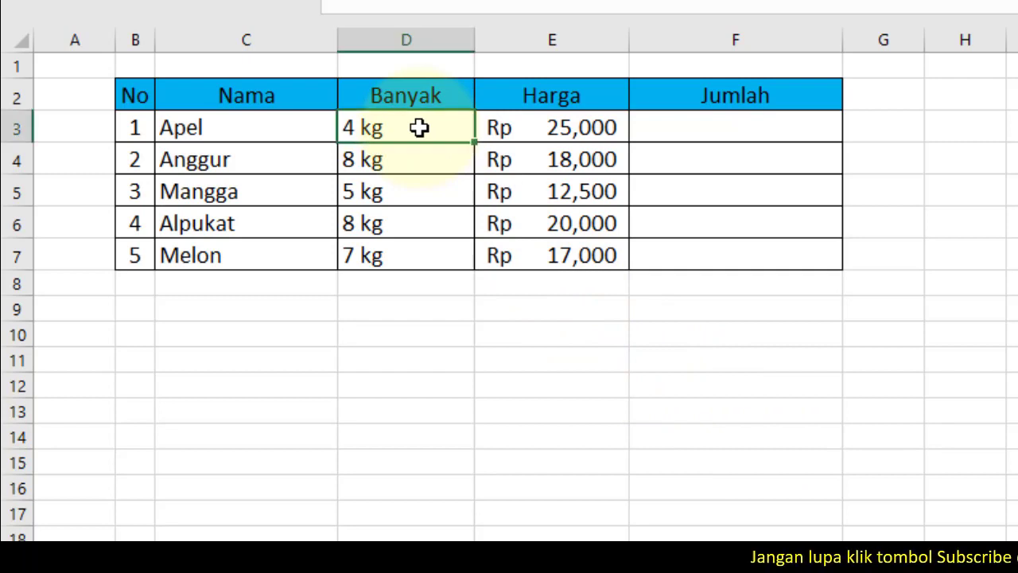
click(663, 129)
text(=)
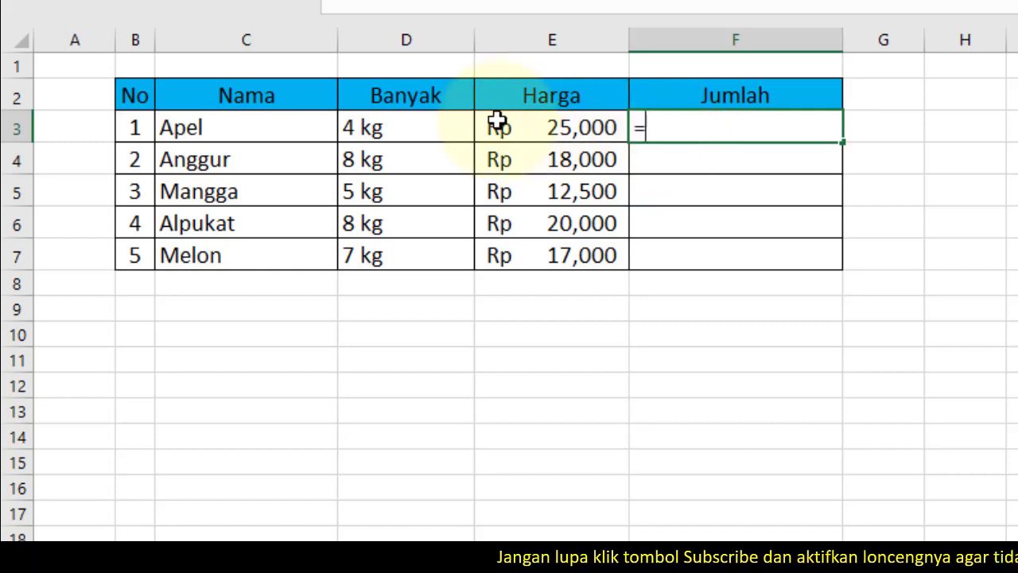
click(417, 134)
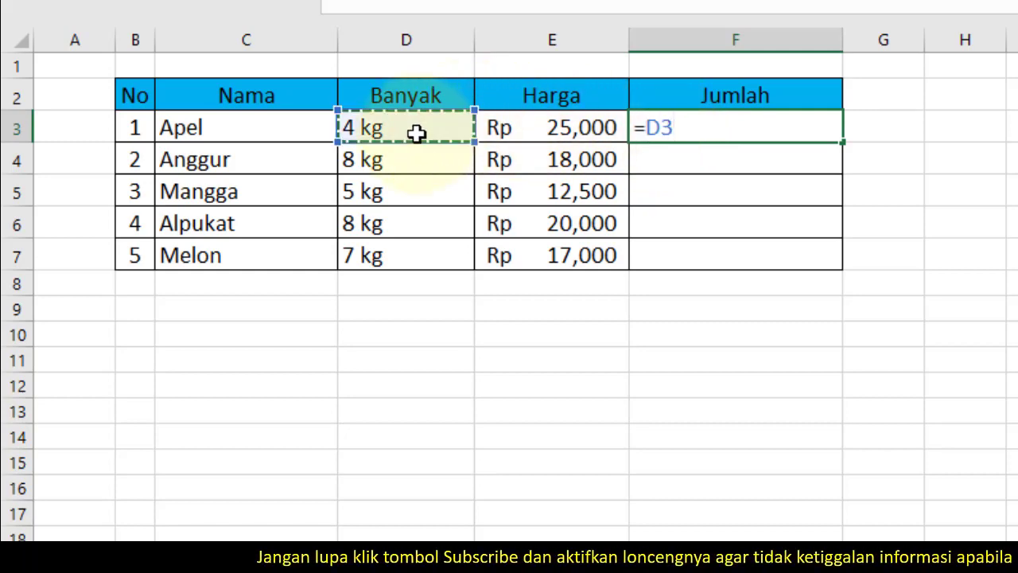
text(*)
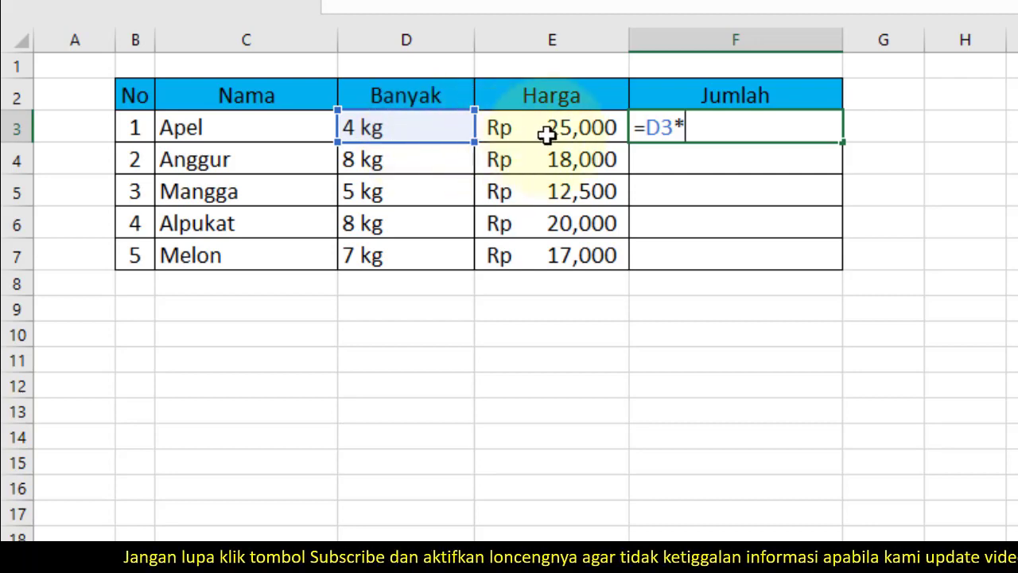
click(547, 135)
key(Return)
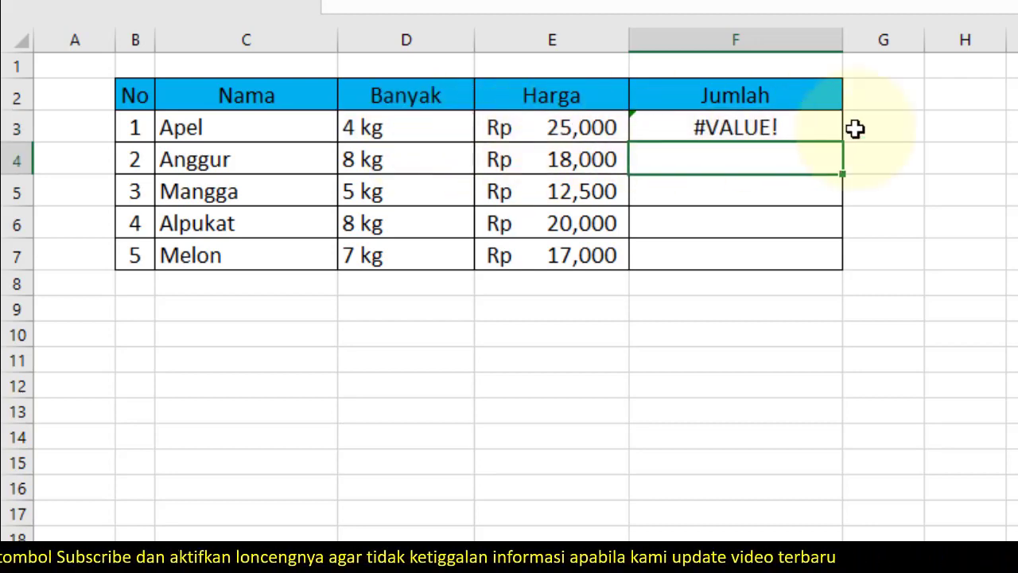
Select the five Banyak quantity cells D3:D7 in the fruit table.
click(404, 132)
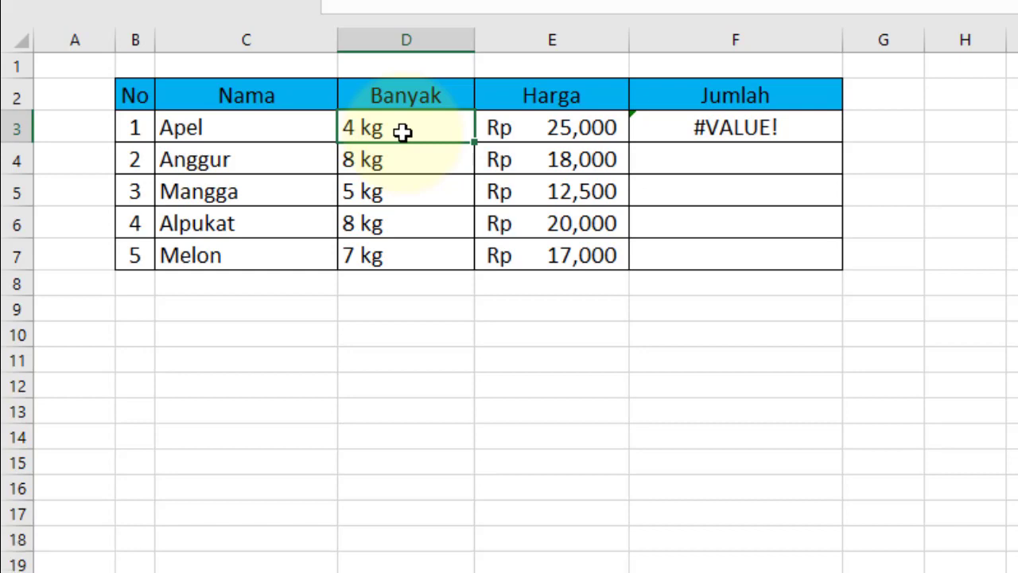
click(423, 358)
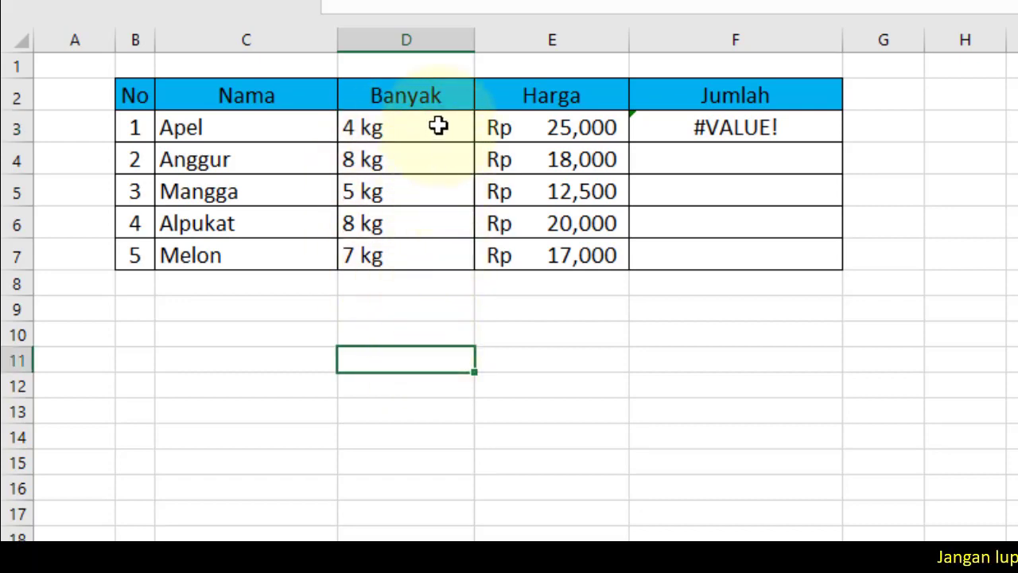
drag(438, 126, 424, 246)
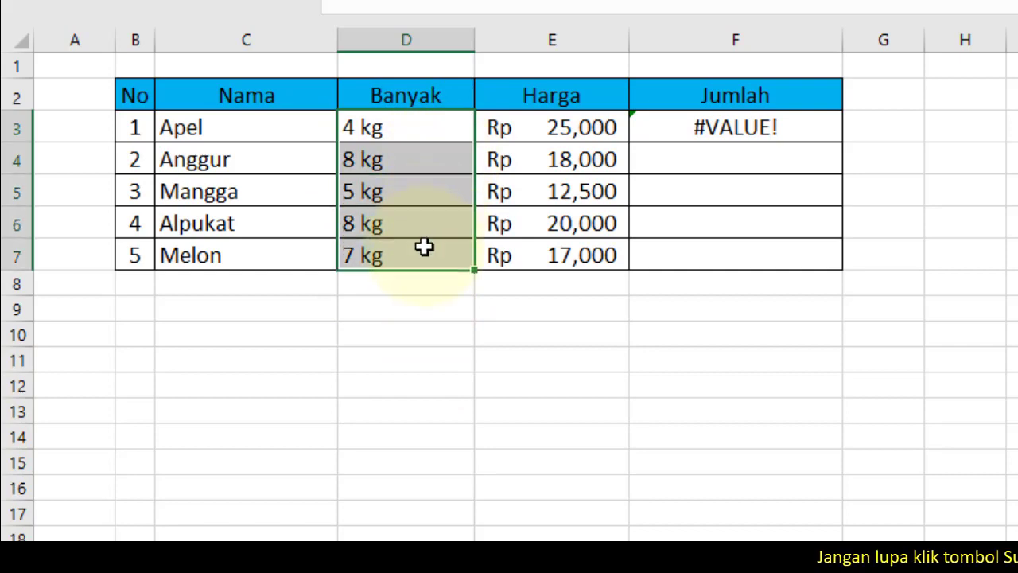
In Format Cells for D3:D7, replace the Custom type code with # "Kg".
right_click(436, 159)
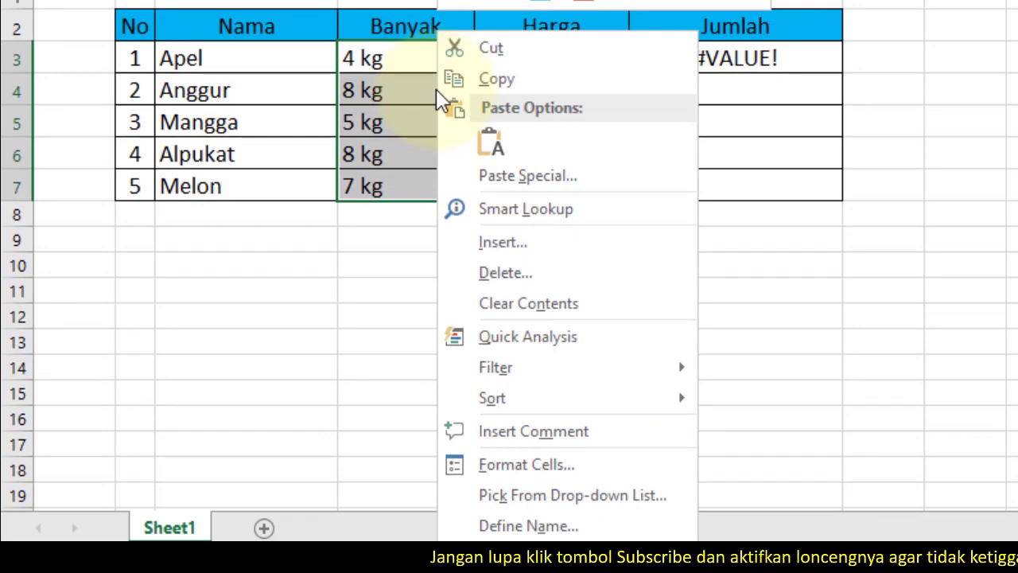
click(534, 463)
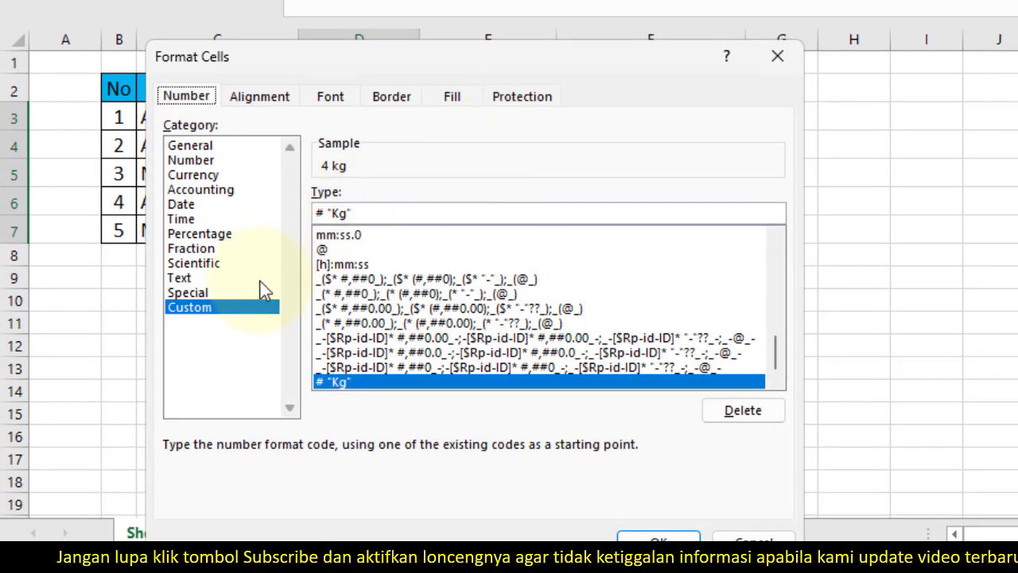
click(207, 302)
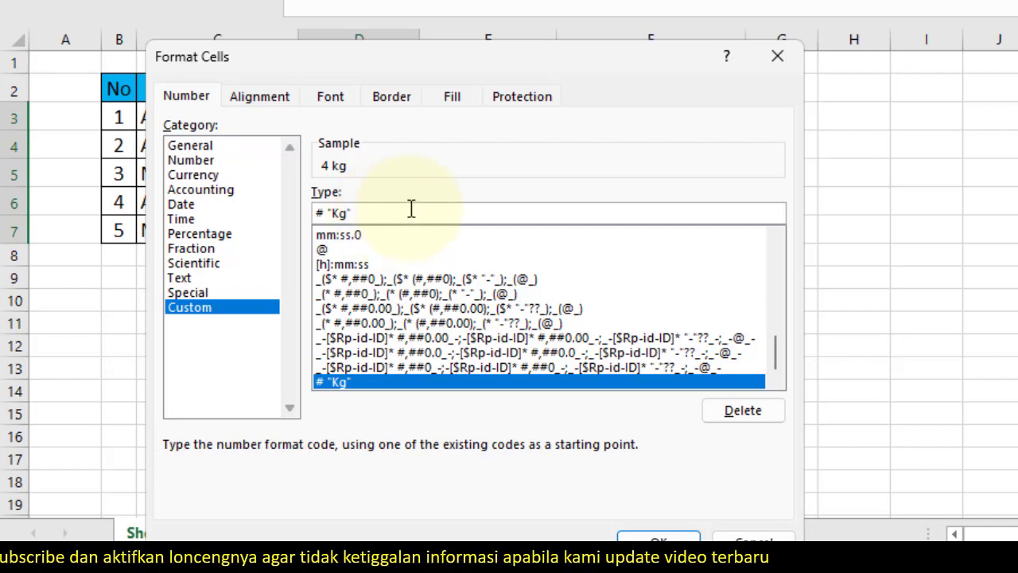
drag(411, 210, 252, 208)
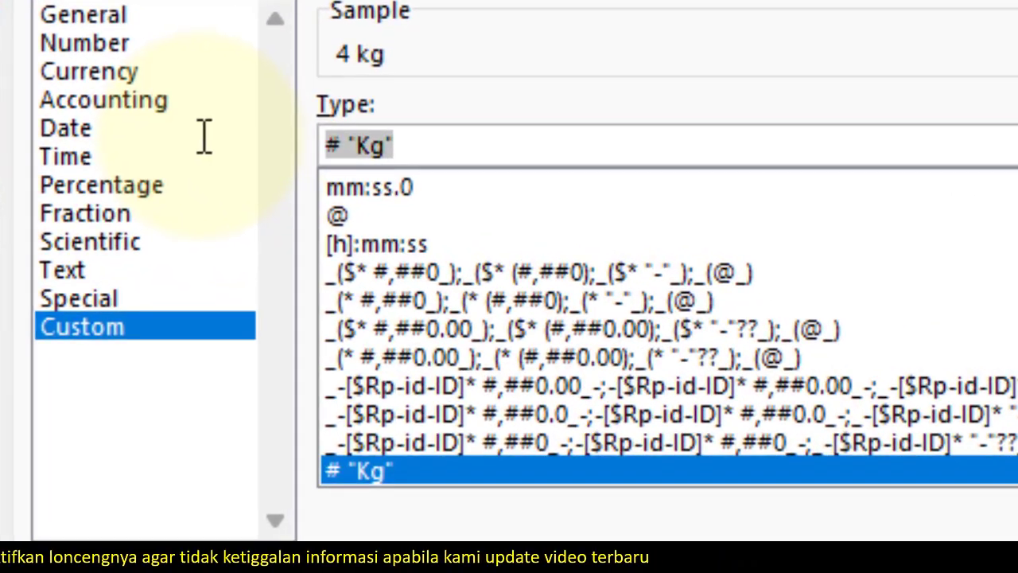
key(BackSpace)
text(#)
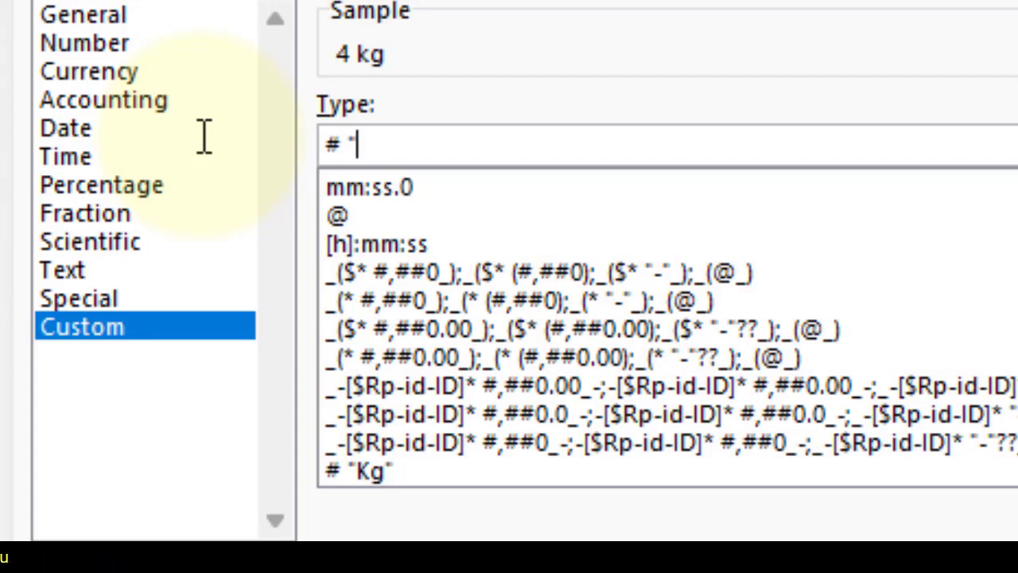
text(K)
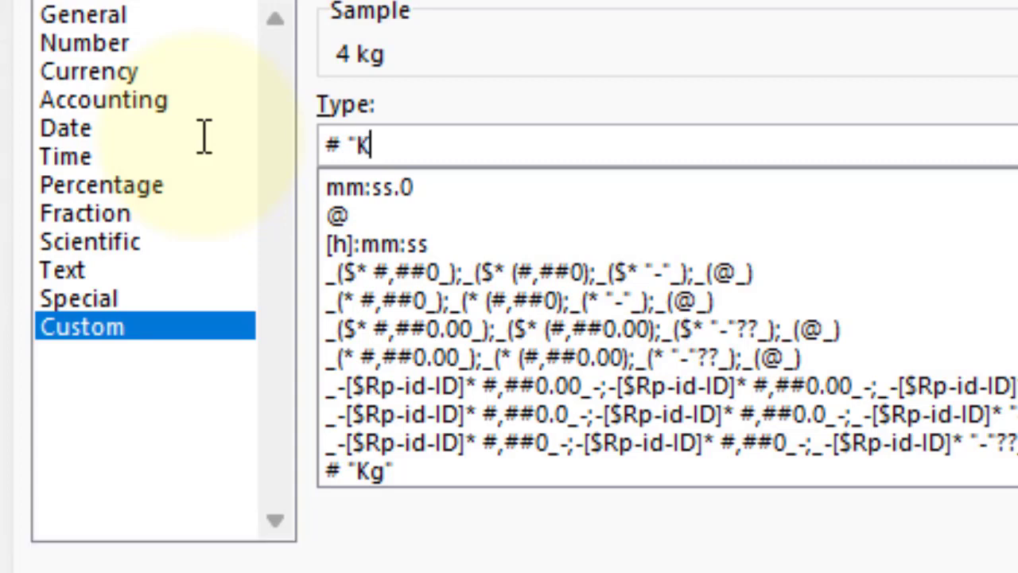
text(g)
text(")
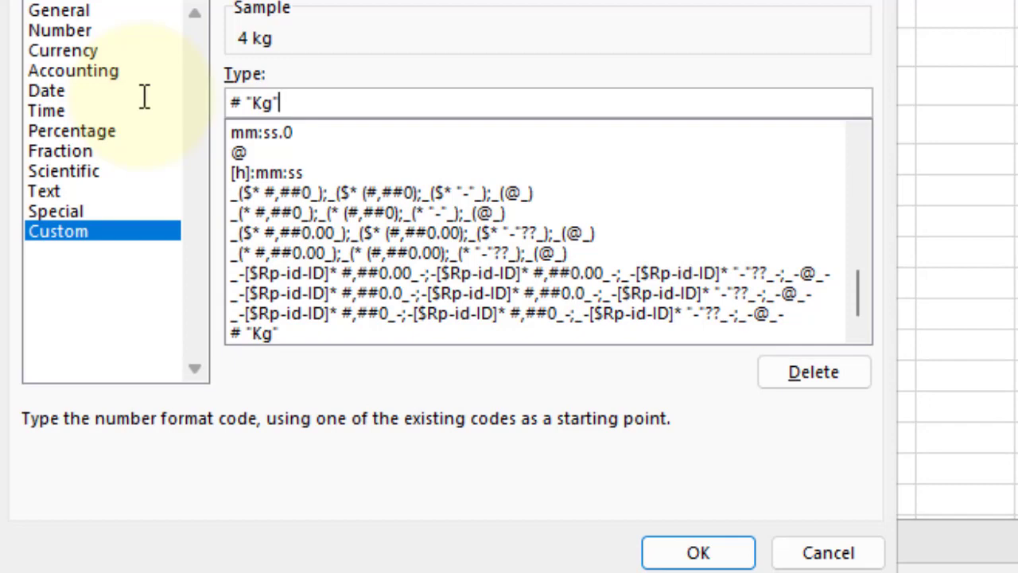
Apply the # "Kg" format and re-enter Apel's quantity as the number 4.
click(662, 547)
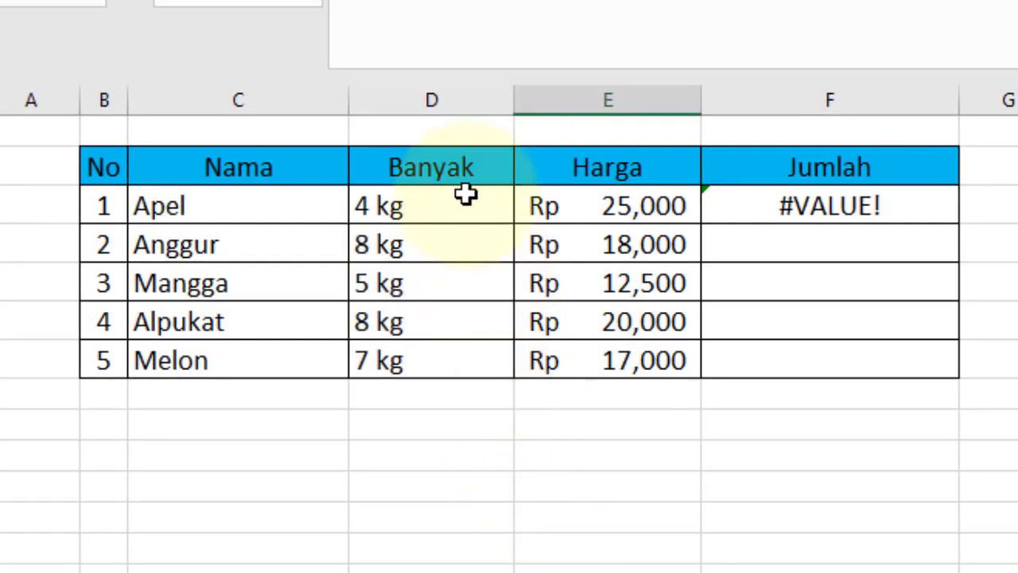
click(470, 203)
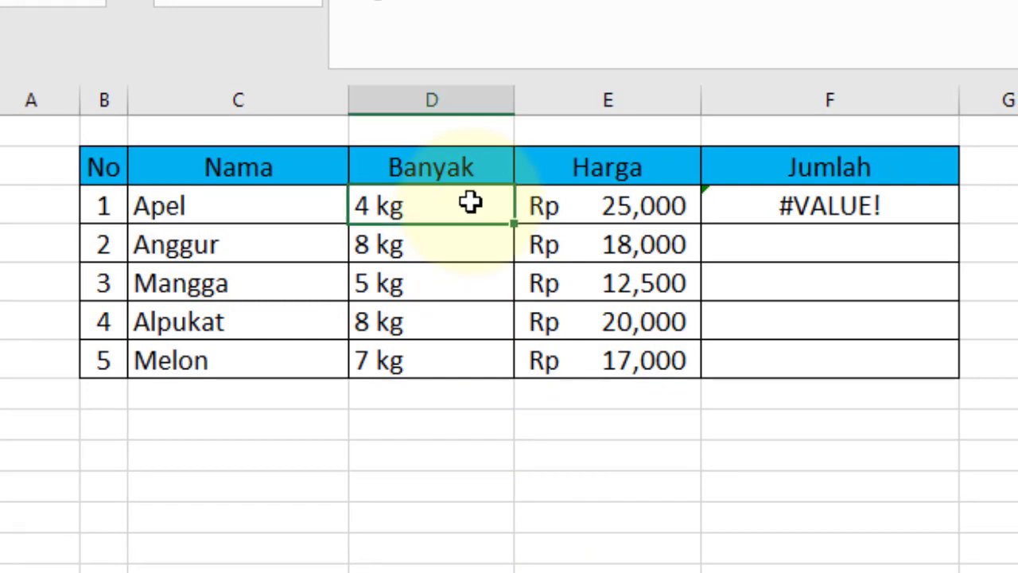
text(4)
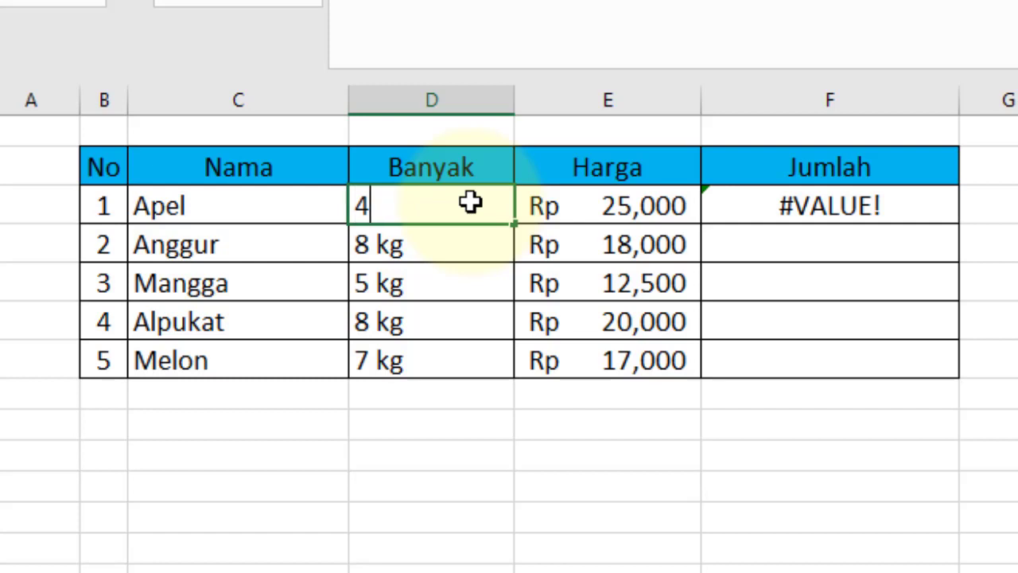
key(Return)
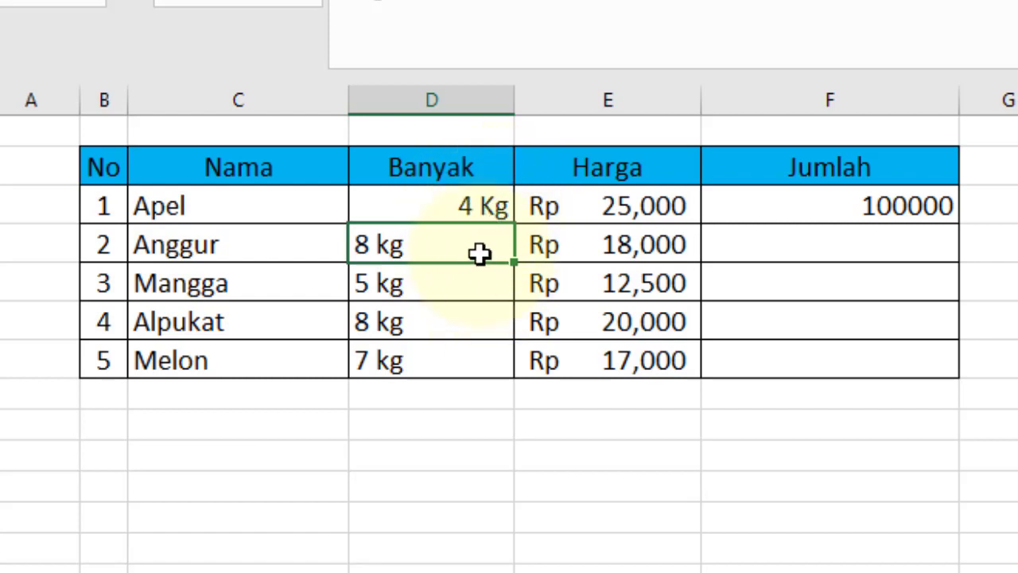
Re-enter Anggur, Mangga, Alpukat and Melon quantities as numbers 8, 5, 8 and 7.
text(8)
key(Return)
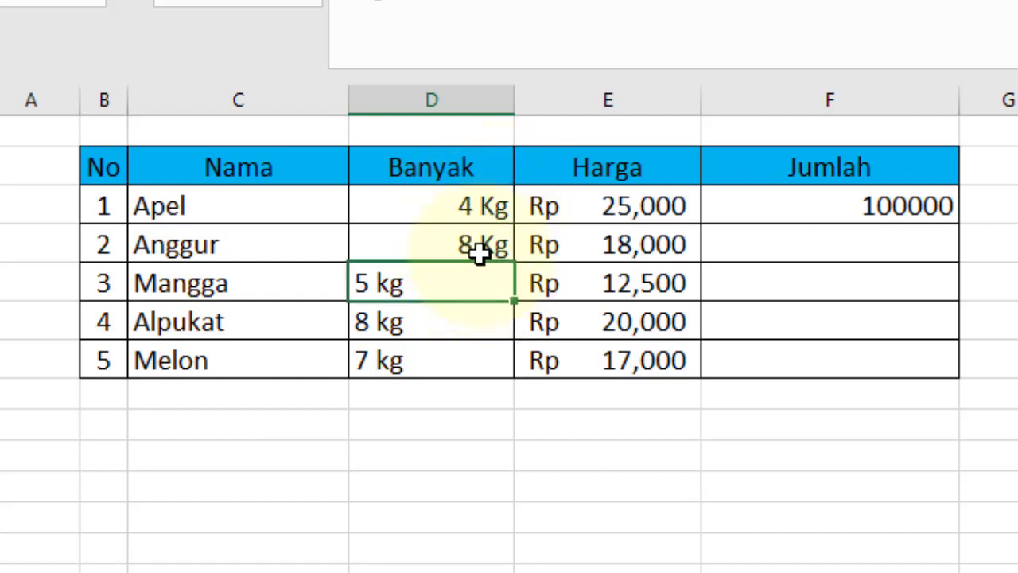
text(5)
key(Return)
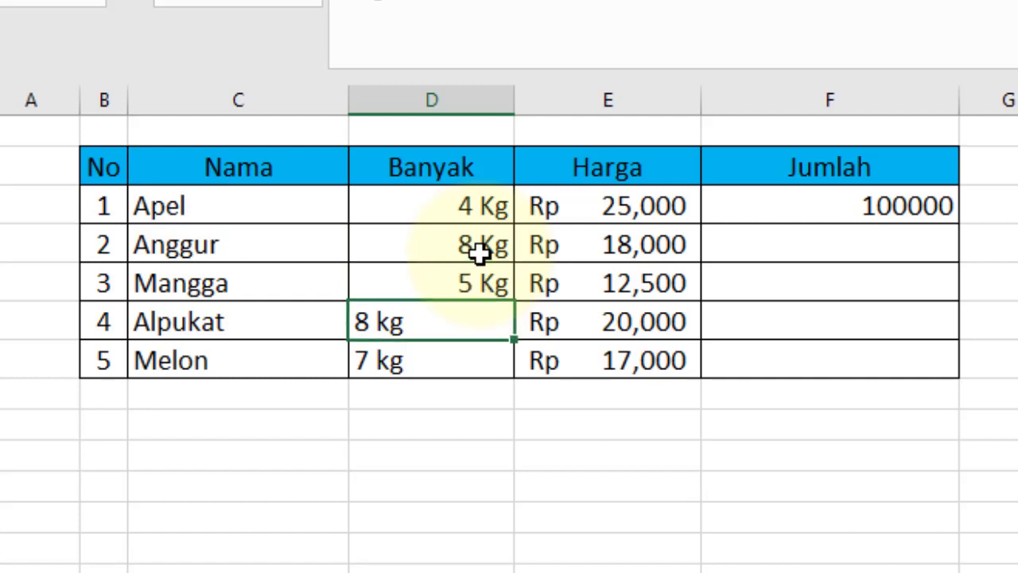
text(8)
key(Return)
text(7)
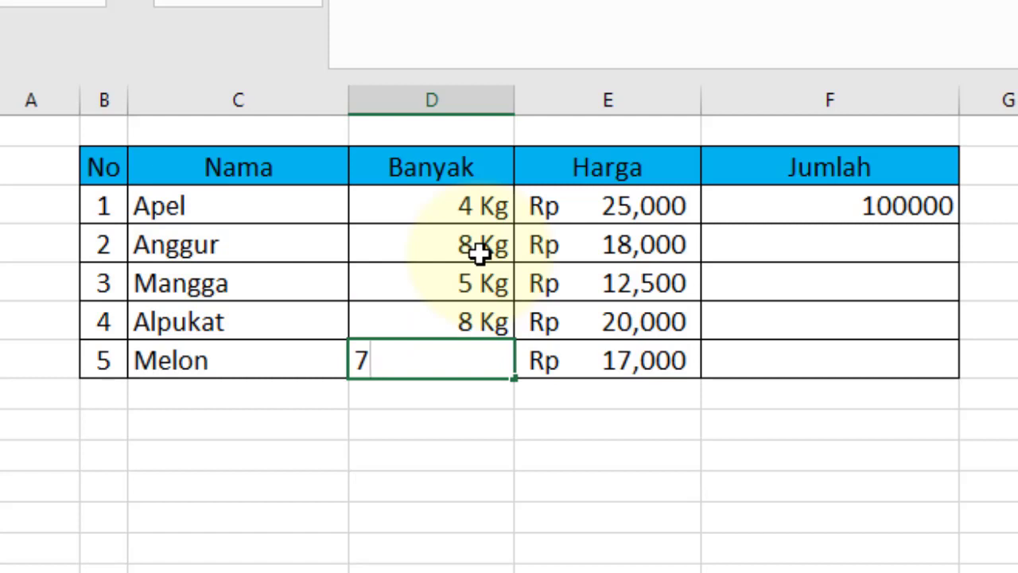
key(Return)
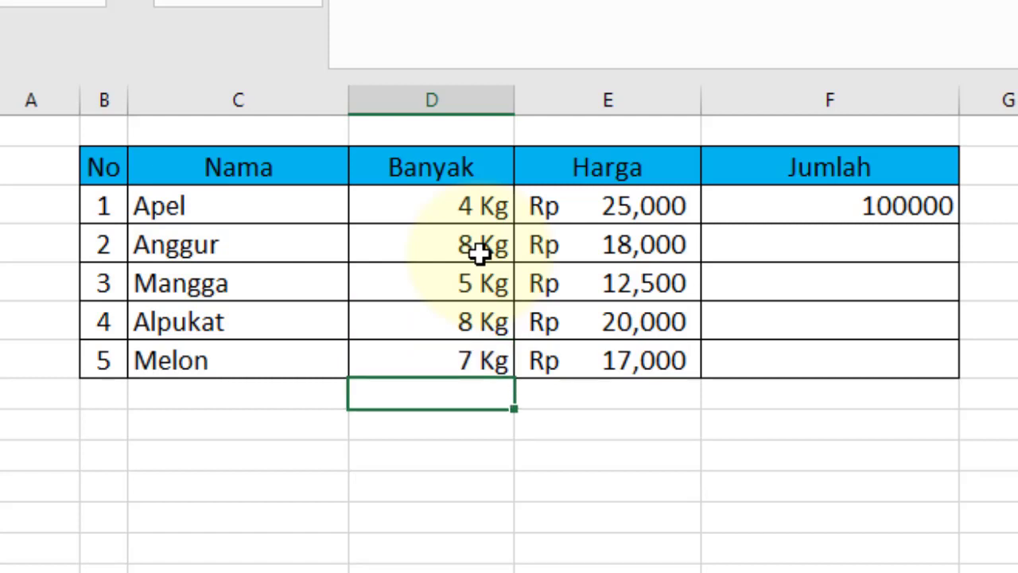
click(847, 238)
Enter =D4*E4 in F4 so Anggur's Jumlah shows Rp 144,000.
click(859, 205)
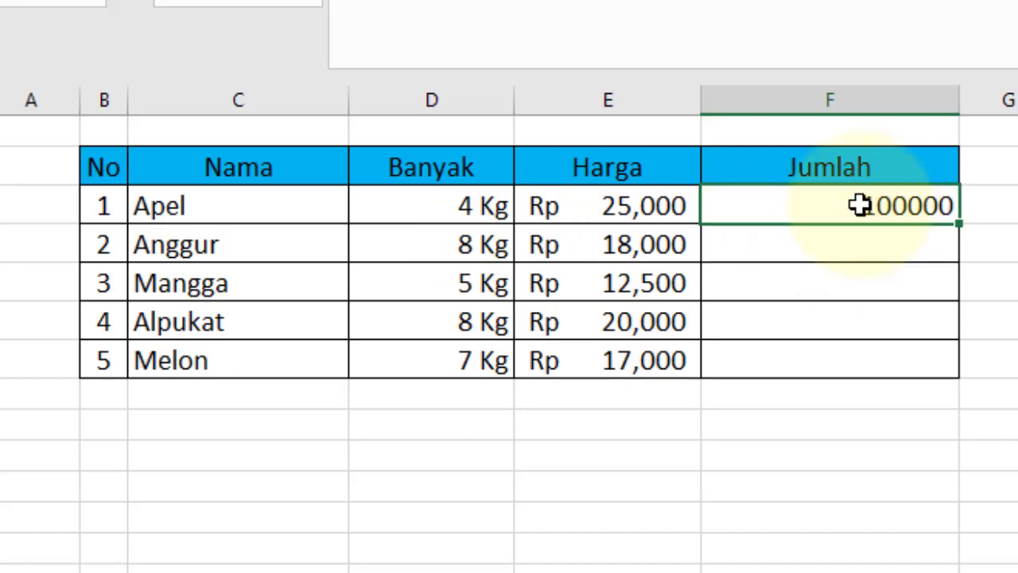
click(846, 250)
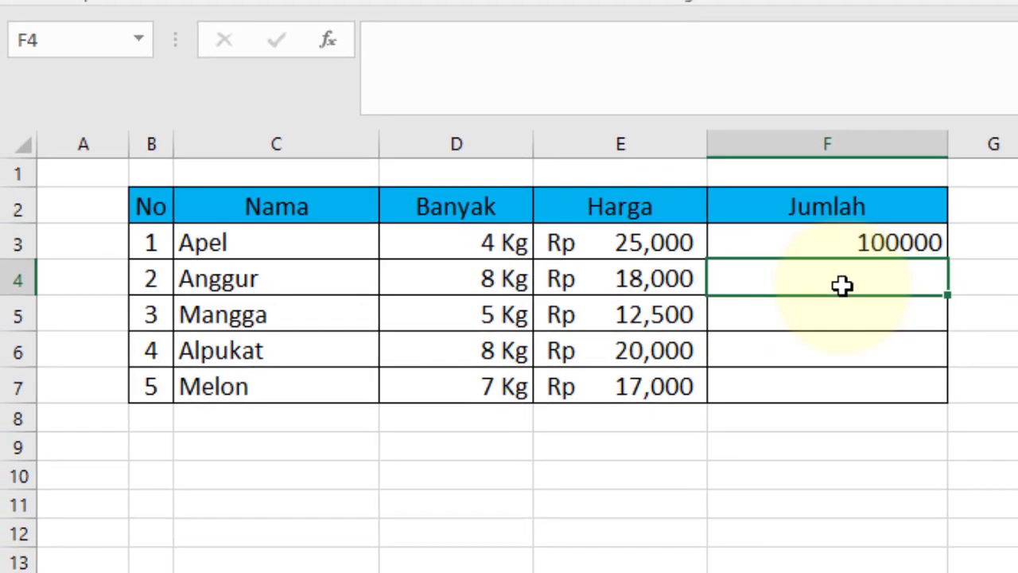
text(=)
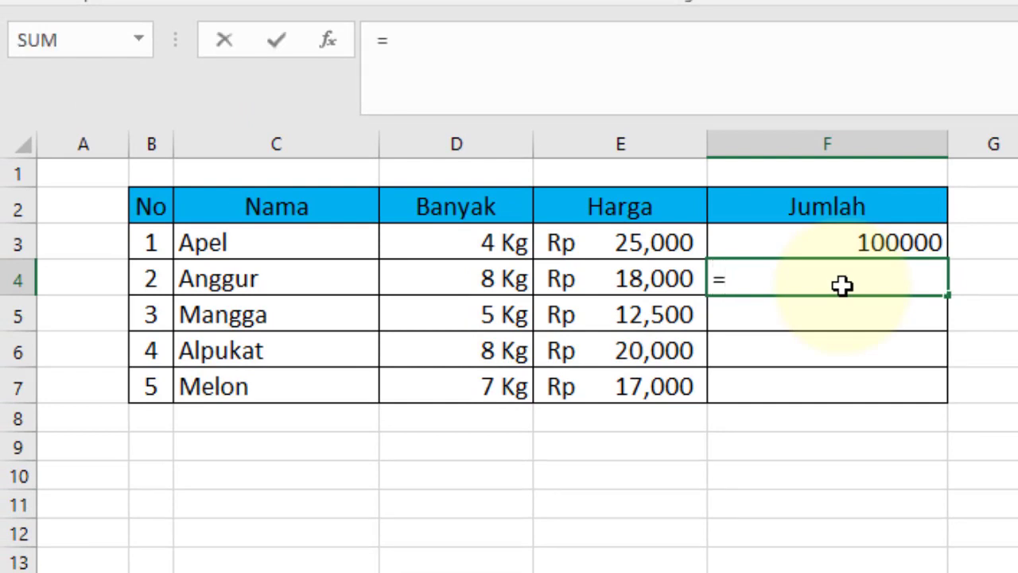
click(486, 275)
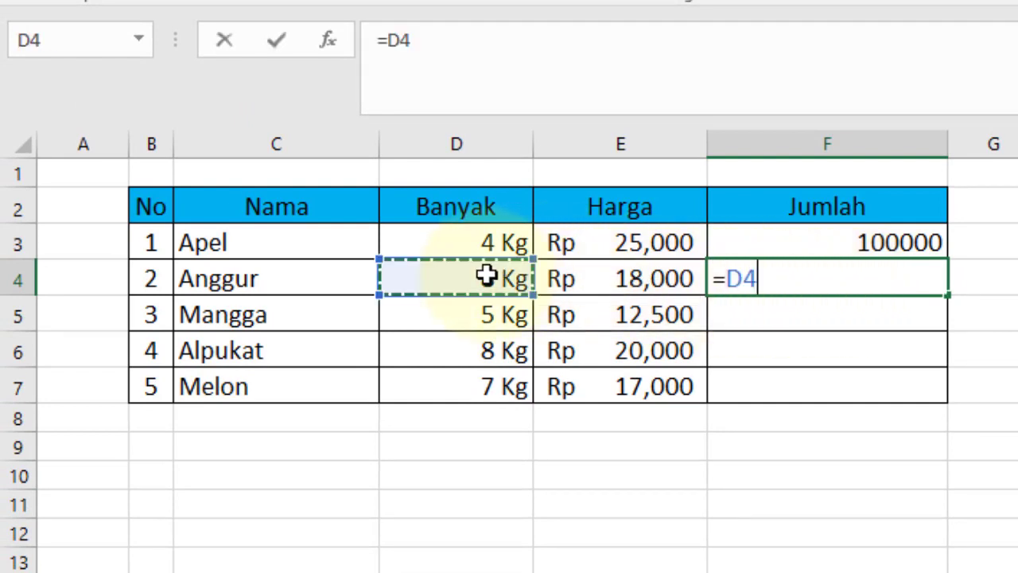
text(*)
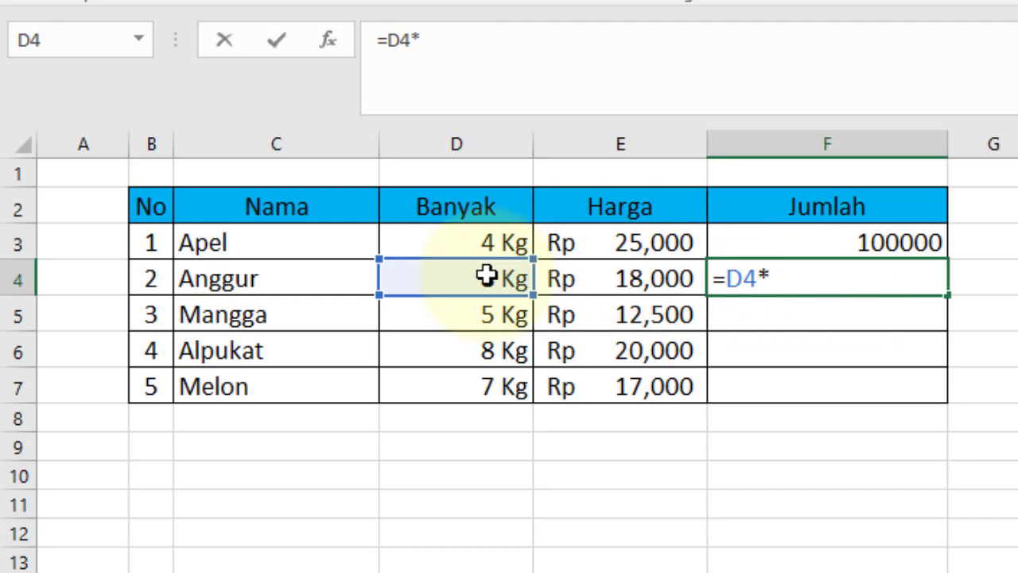
click(628, 280)
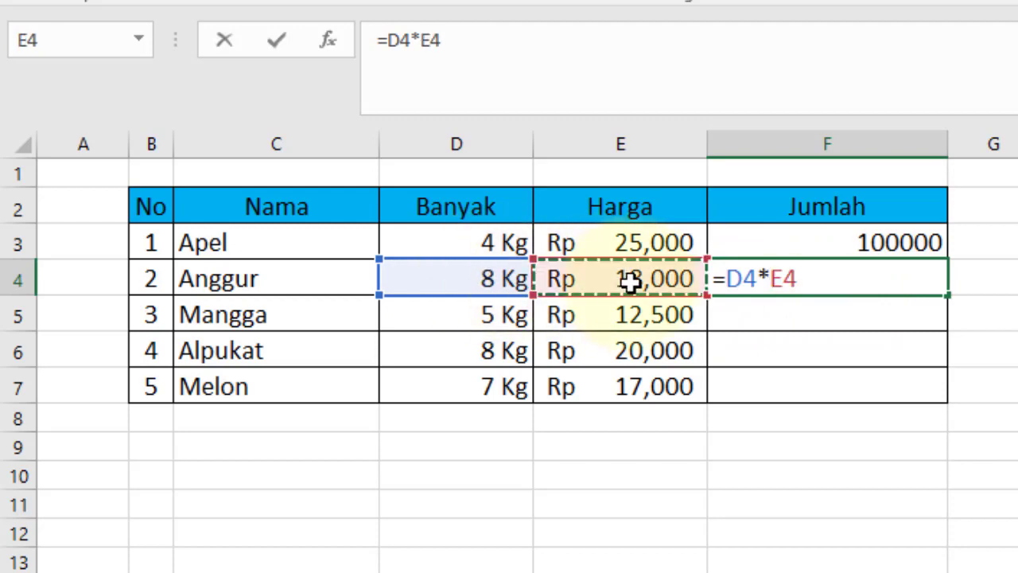
key(Return)
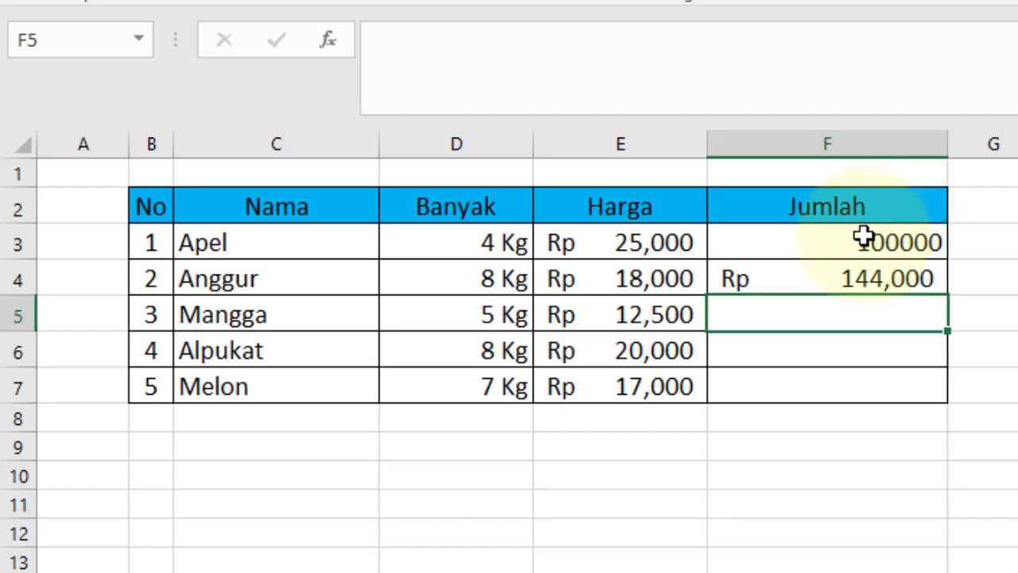
Format F3 as Accounting with the Rp Indonesian symbol and 0 decimal places.
click(862, 238)
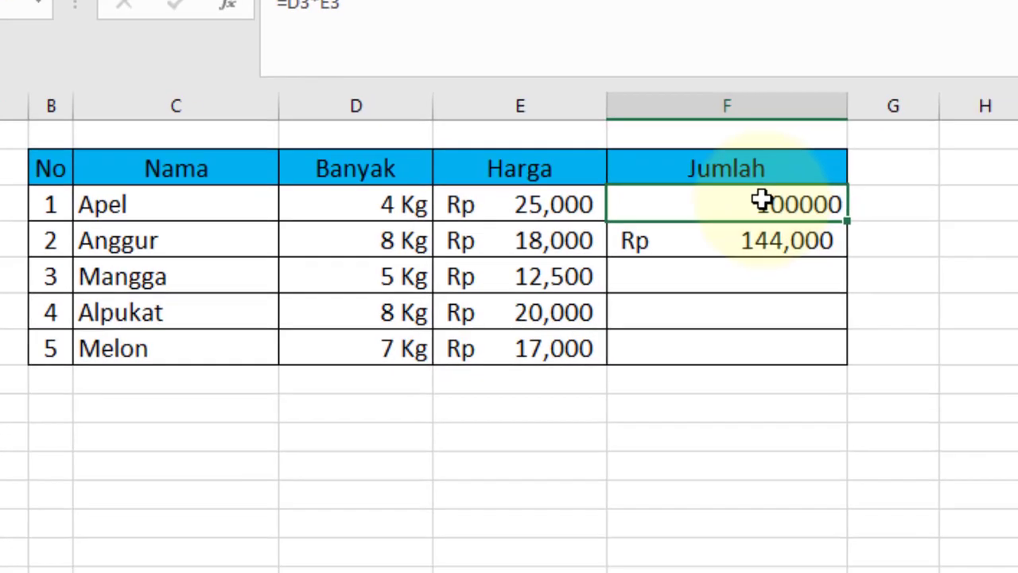
right_click(862, 238)
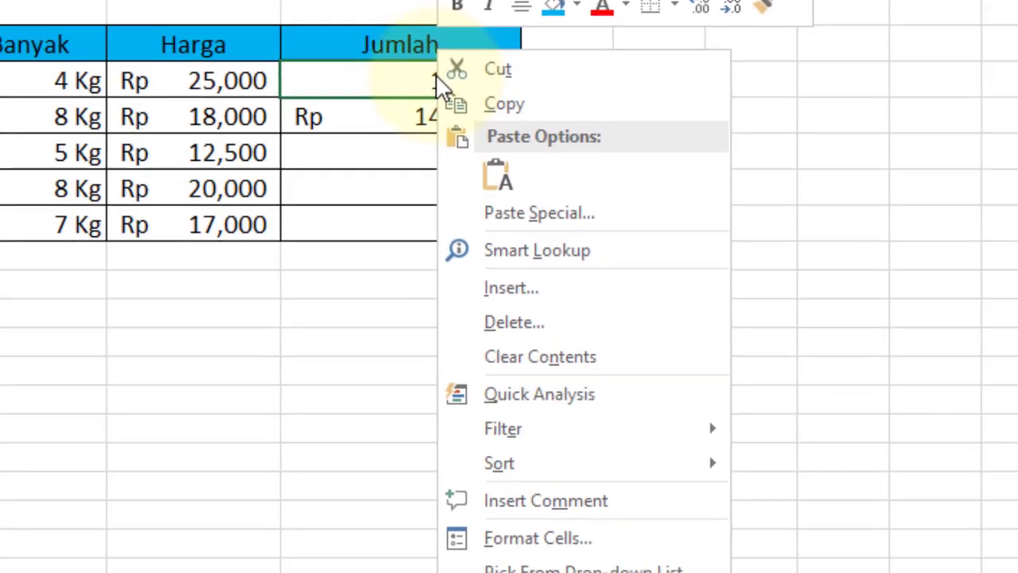
click(502, 530)
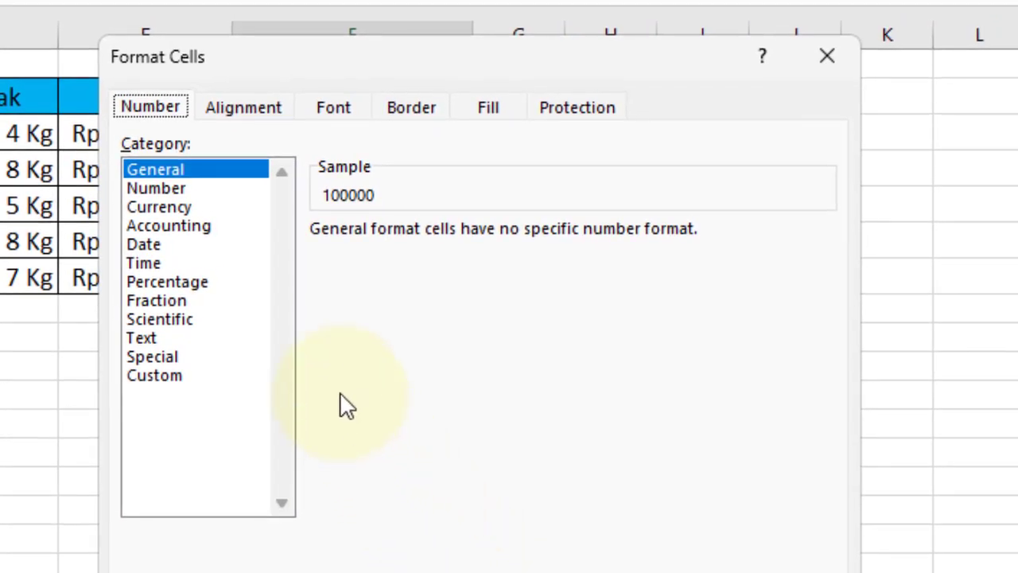
click(208, 230)
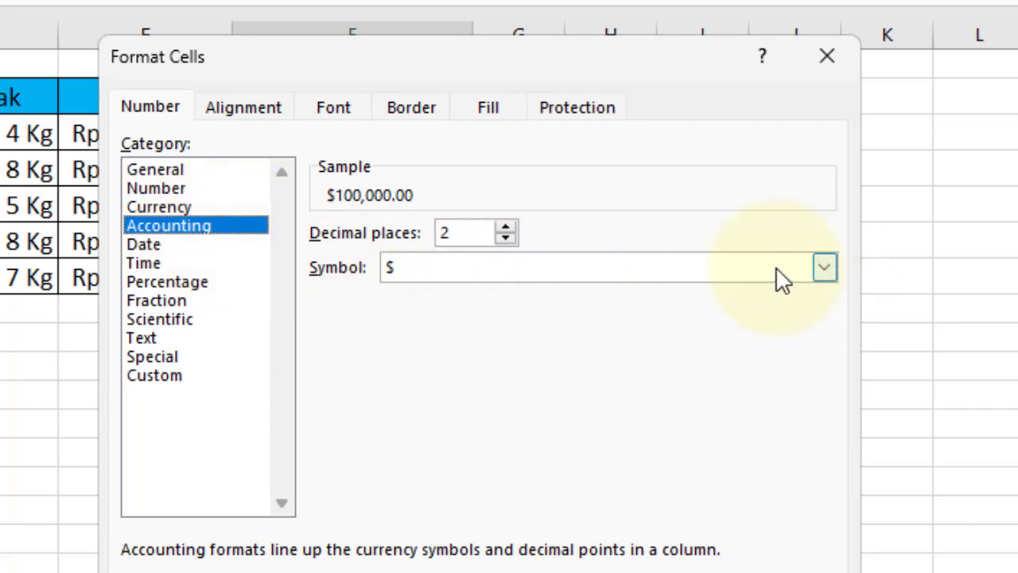
click(821, 267)
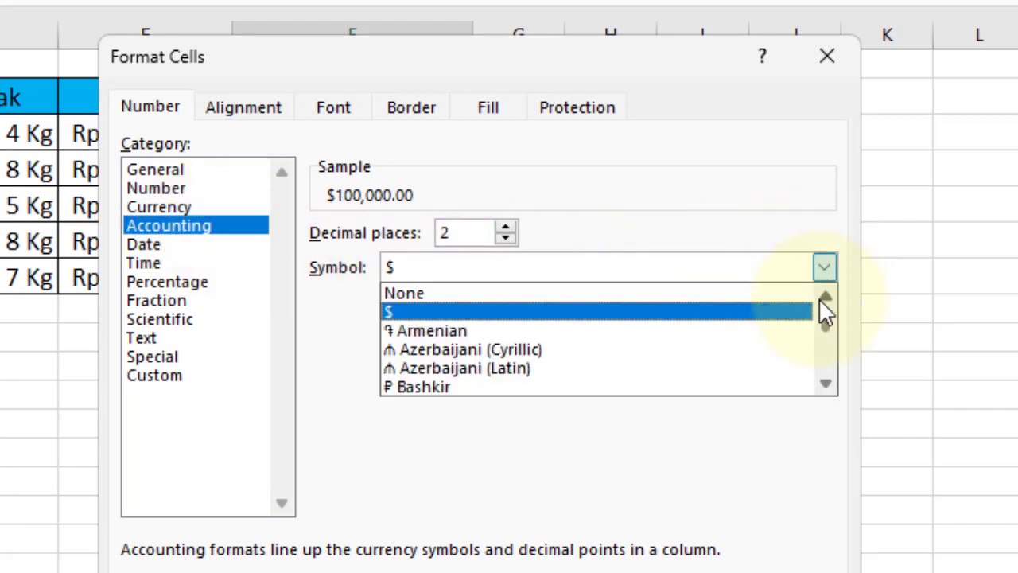
scroll(788, 363, down, 5)
scroll(784, 363, down, 5)
scroll(785, 367, down, 5)
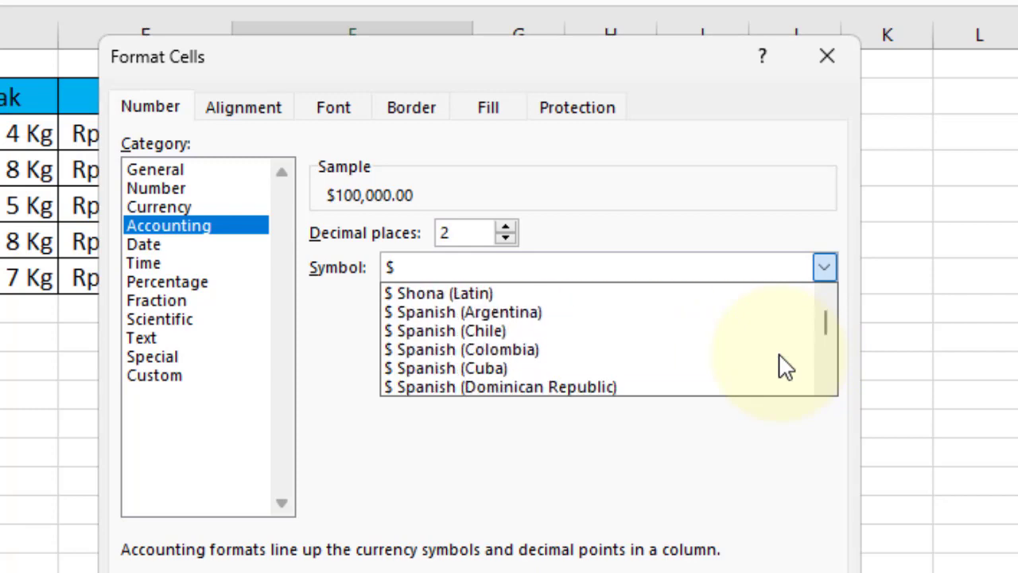
scroll(783, 364, down, 5)
scroll(780, 363, down, 5)
scroll(779, 364, down, 5)
scroll(779, 359, down, 4)
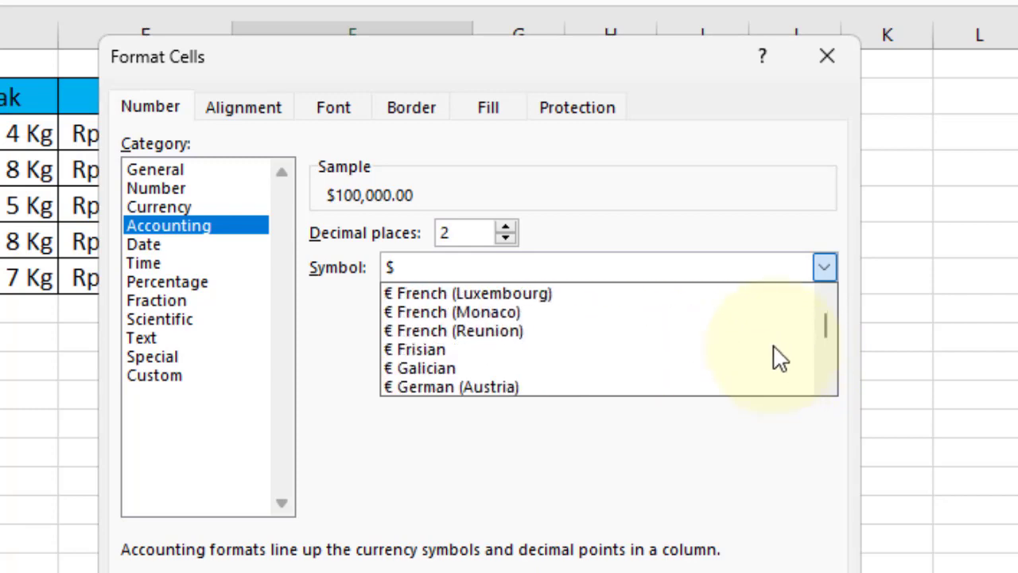
scroll(779, 358, down, 5)
scroll(778, 354, down, 5)
scroll(781, 351, down, 5)
scroll(783, 354, down, 5)
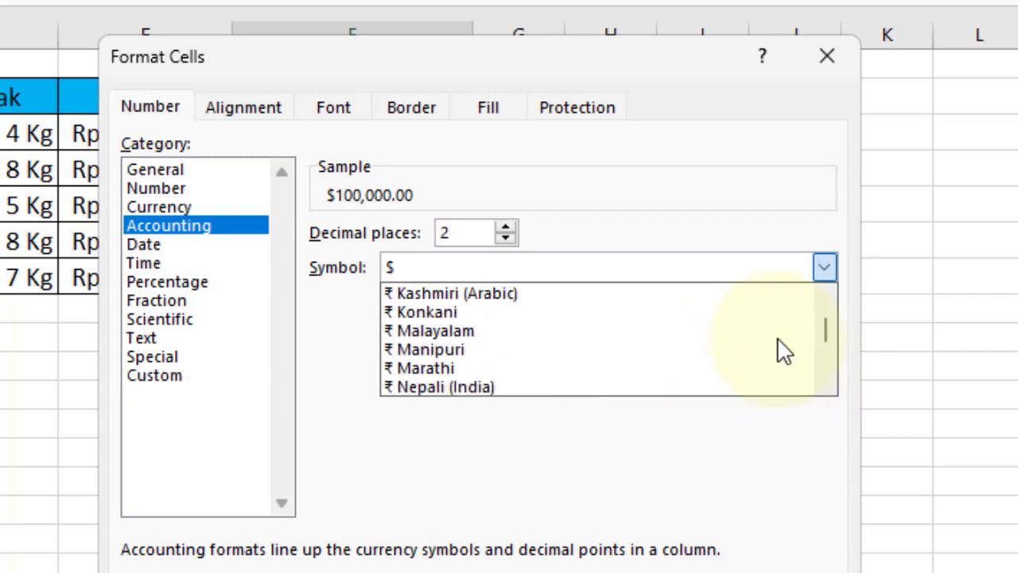
scroll(782, 354, down, 5)
scroll(780, 355, down, 5)
scroll(780, 357, down, 5)
scroll(778, 359, down, 5)
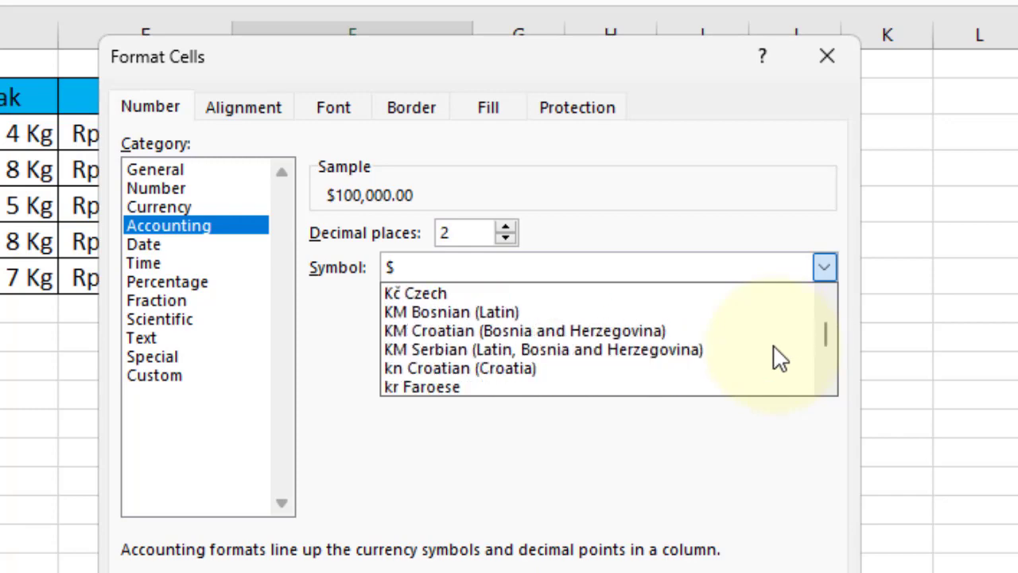
scroll(779, 359, down, 5)
scroll(780, 358, down, 5)
scroll(779, 358, down, 5)
scroll(779, 359, down, 5)
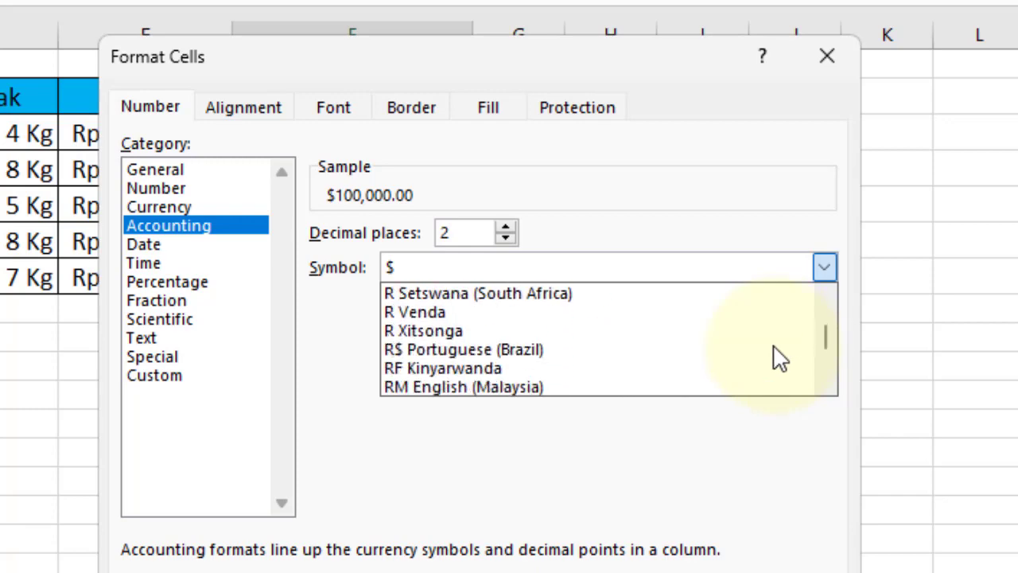
scroll(779, 358, down, 2)
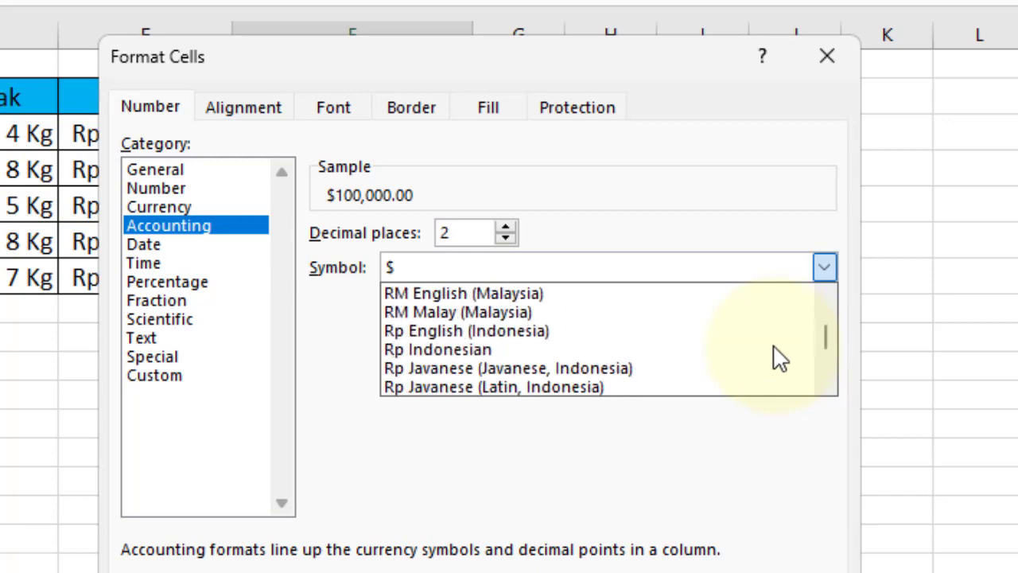
click(463, 354)
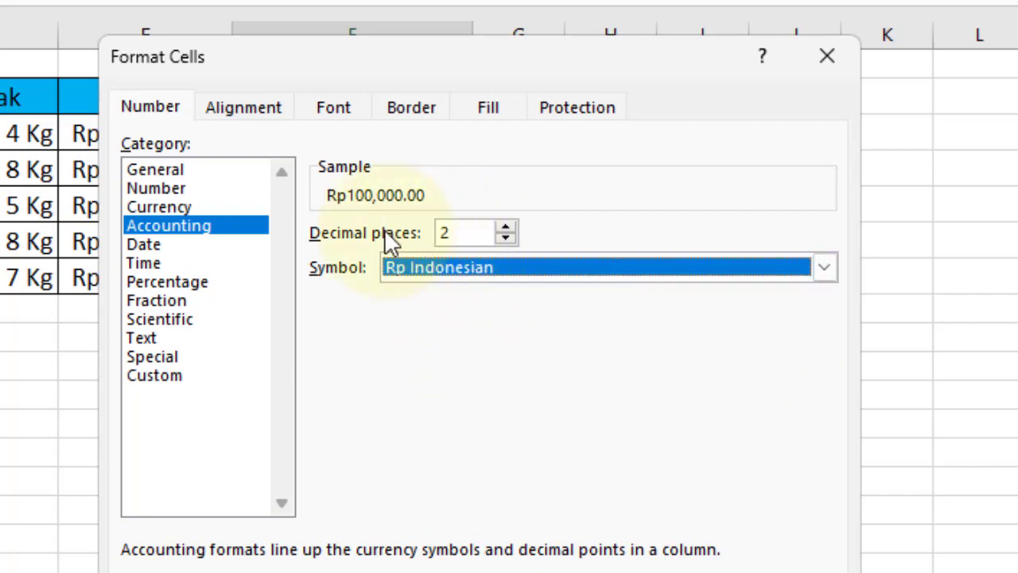
double_click(509, 238)
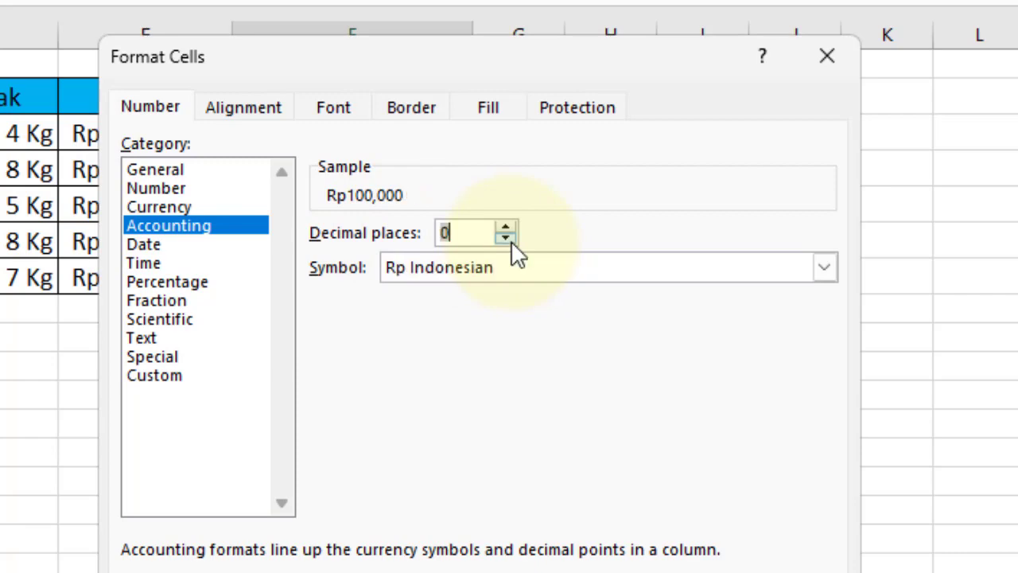
key(Return)
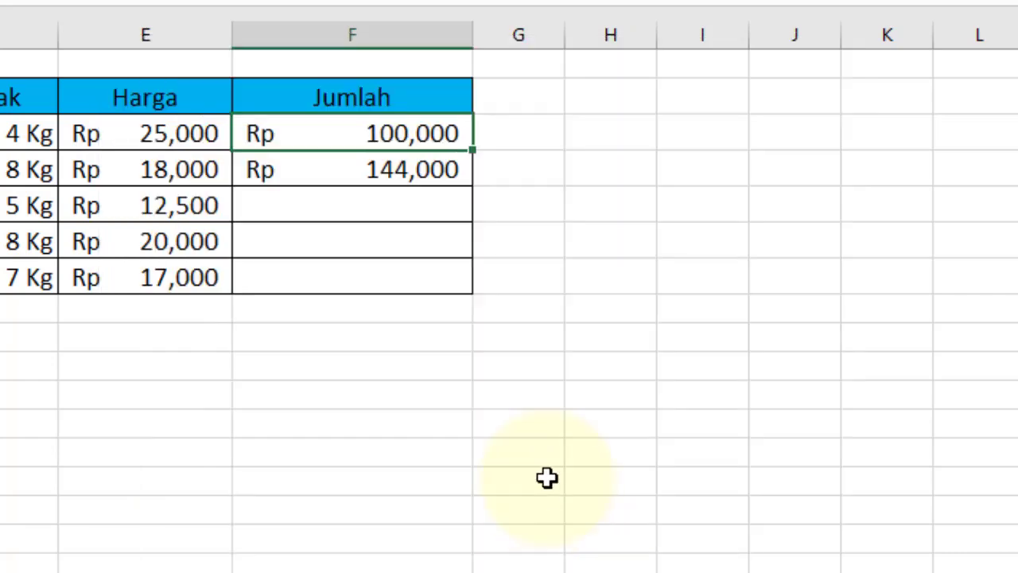